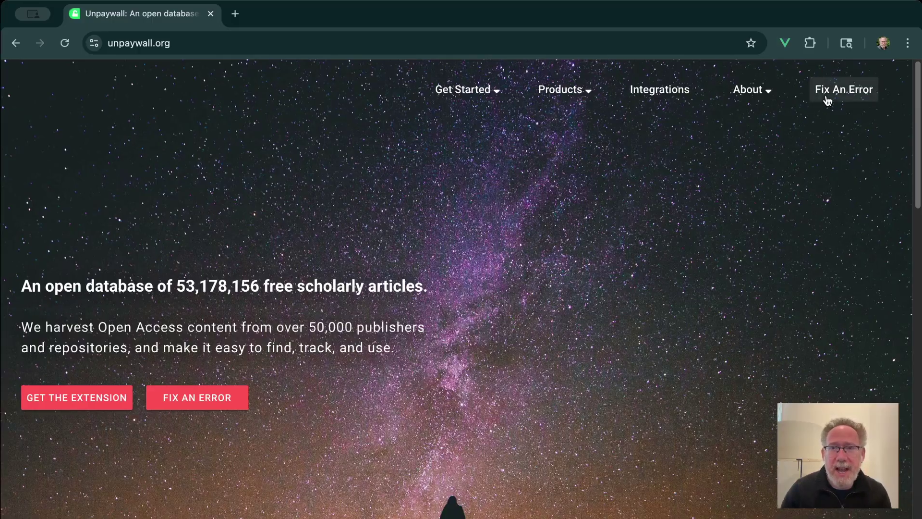
pyautogui.click(232, 398)
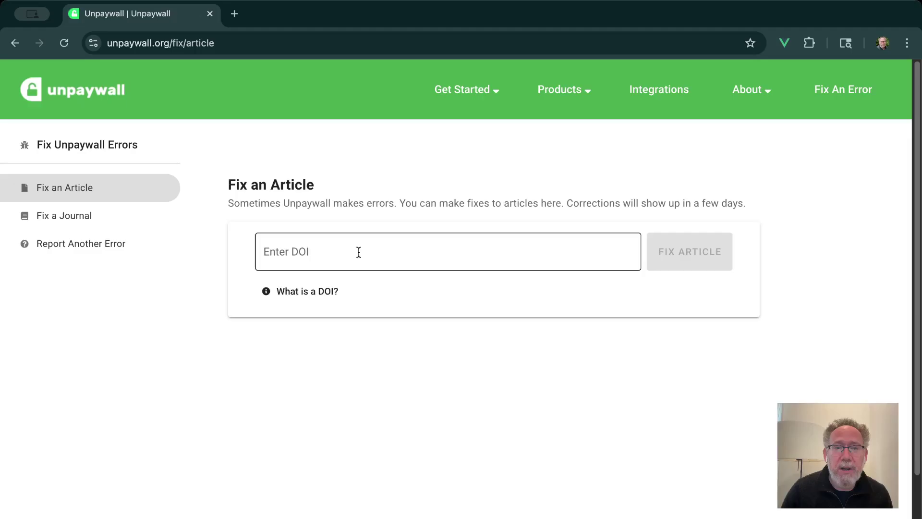
pyautogui.click(329, 299)
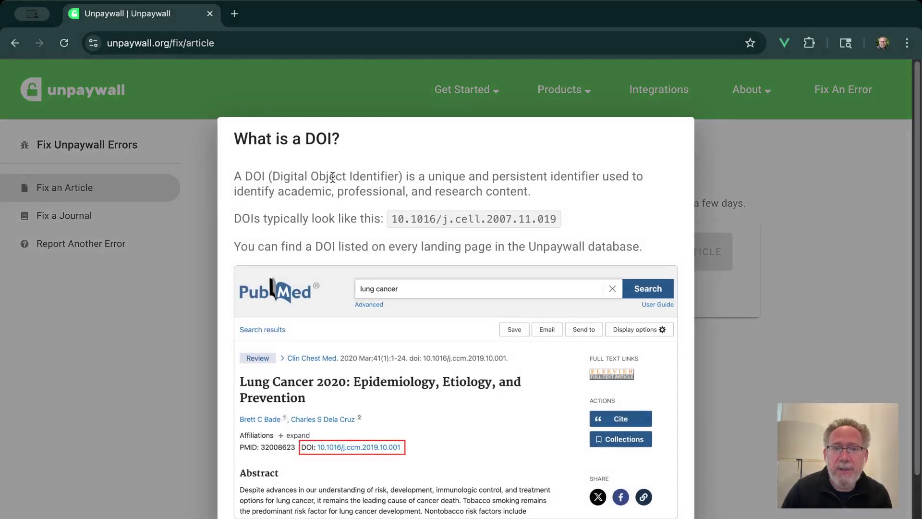
pyautogui.moveTo(392, 217); pyautogui.dragTo(575, 218)
pyautogui.click(573, 217)
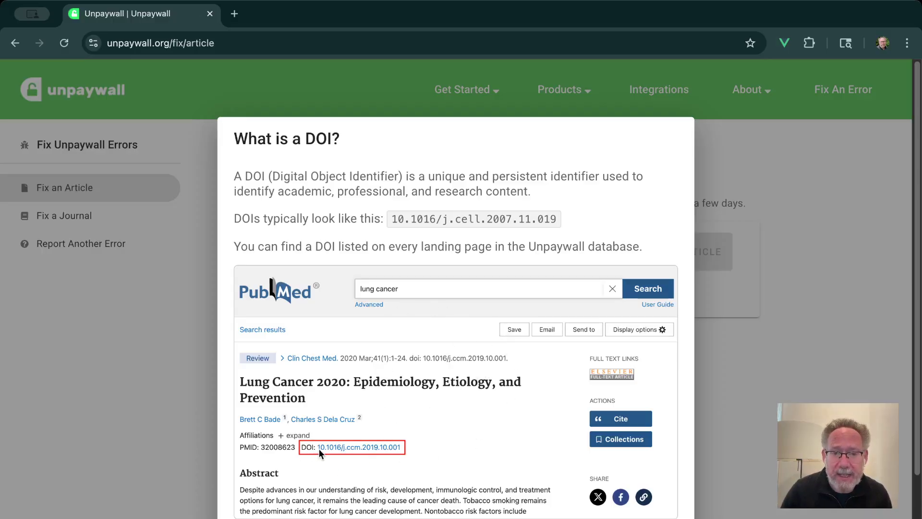
pyautogui.click(182, 366)
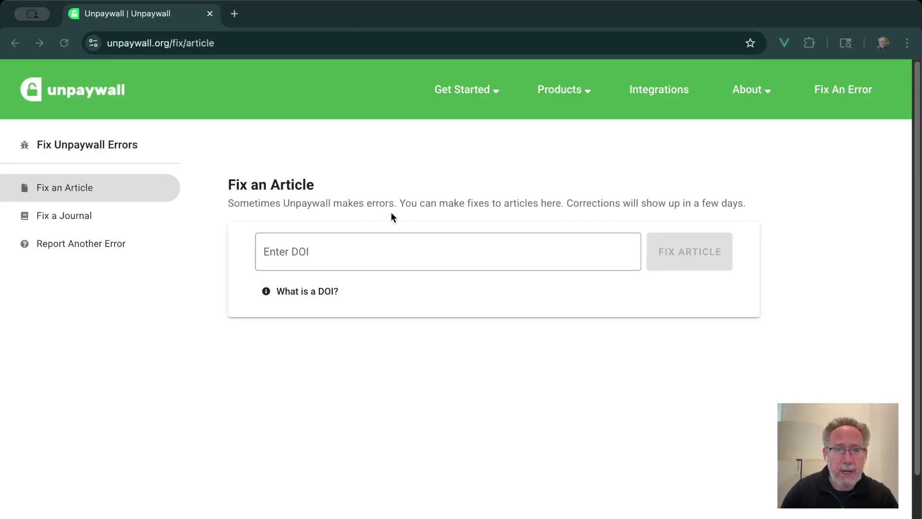
pyautogui.click(381, 254)
pyautogui.write('10.1109/pvsc.1996.564405')
pyautogui.click(671, 256)
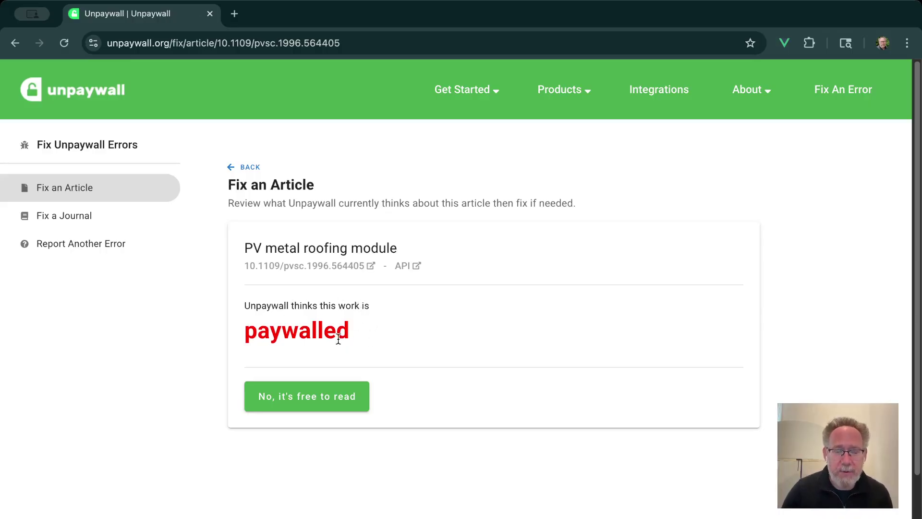
pyautogui.click(344, 400)
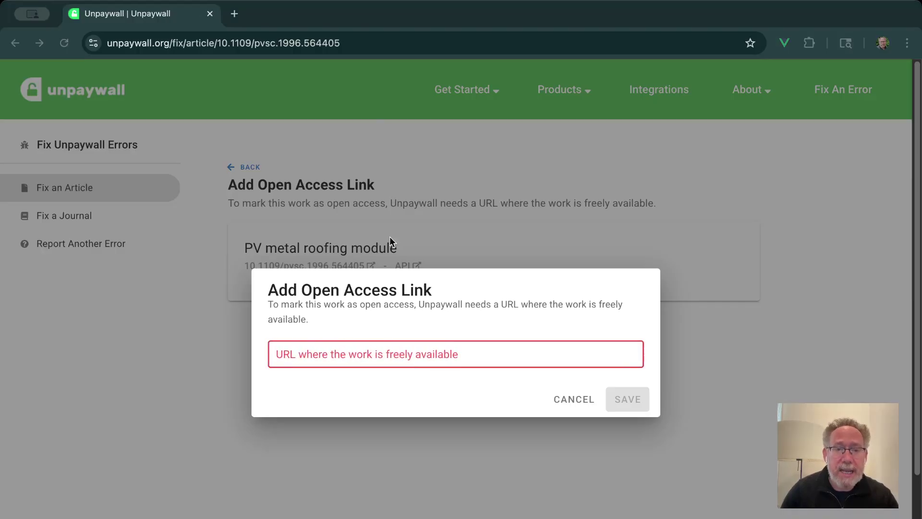
pyautogui.click(371, 352)
pyautogui.write('http://www.example.com')
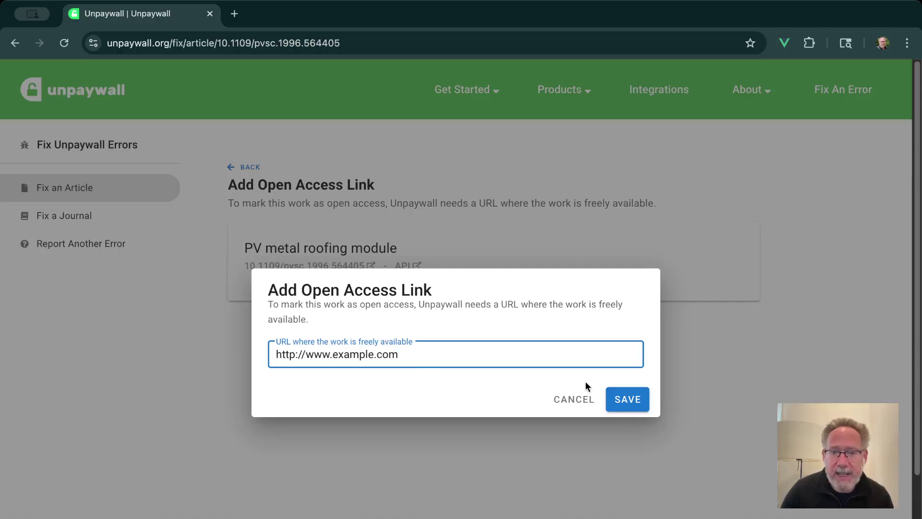
pyautogui.click(621, 400)
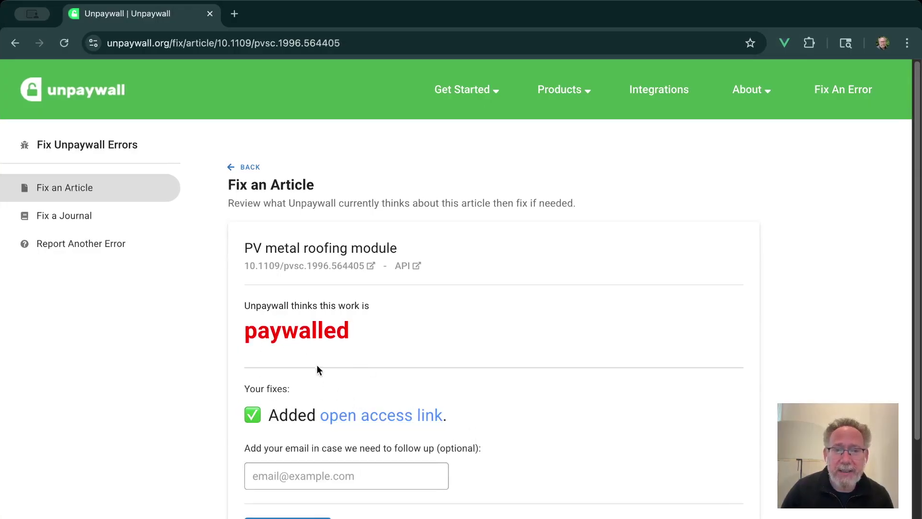
# Enter a follow-up contact e-mail address and submit the article correction
pyautogui.click(302, 478)
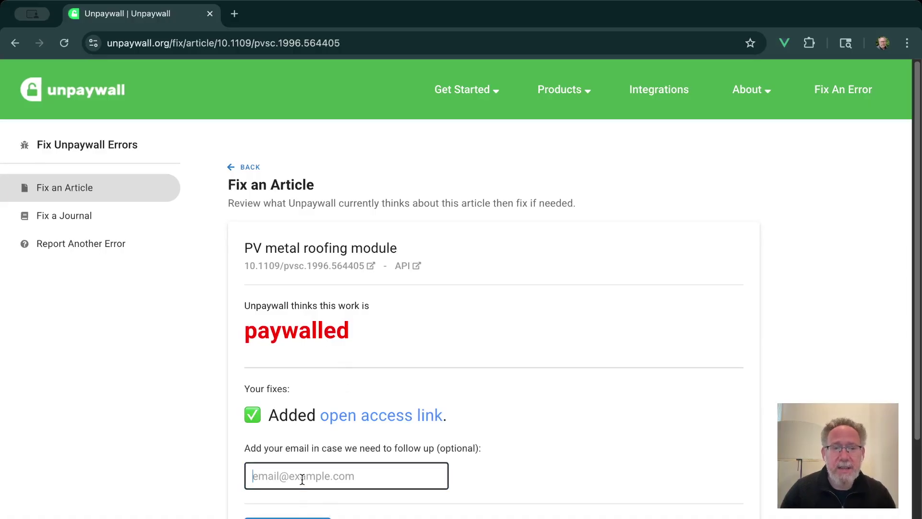
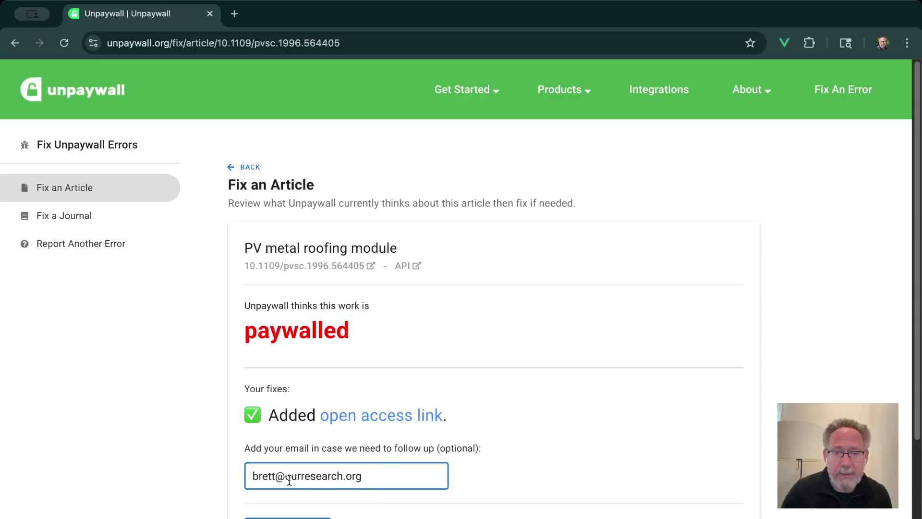
pyautogui.click(298, 517)
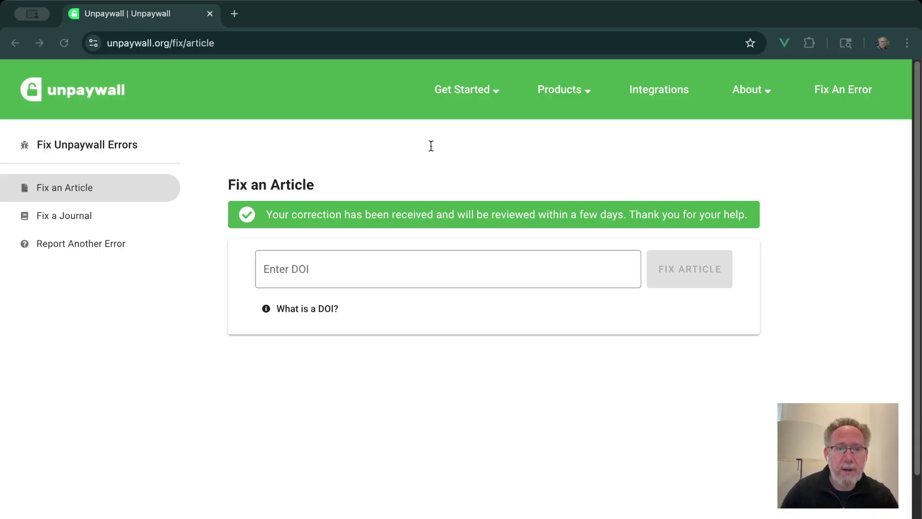
# Look up DOI 10.2221/jcsj.9.70, report it as paywalled, then withdraw that report
pyautogui.click(366, 262)
pyautogui.write('10.2221/jcsj.9.70')
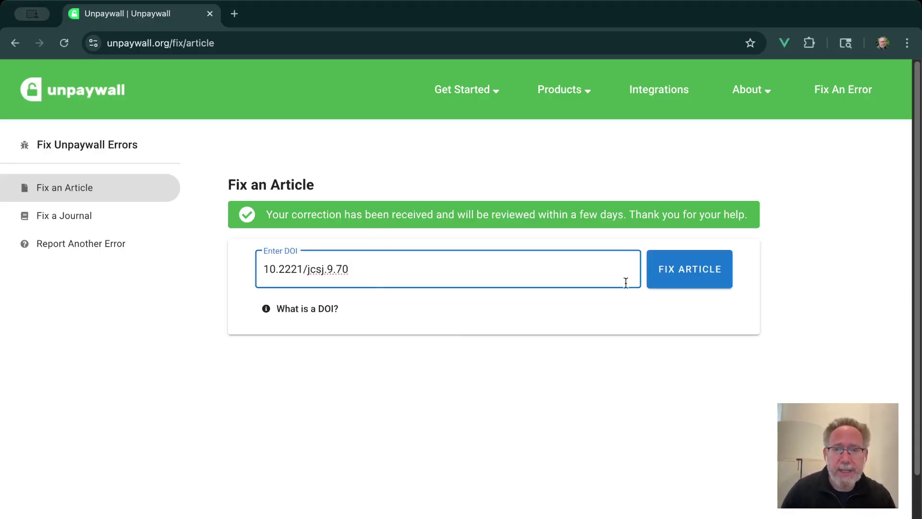
pyautogui.click(661, 271)
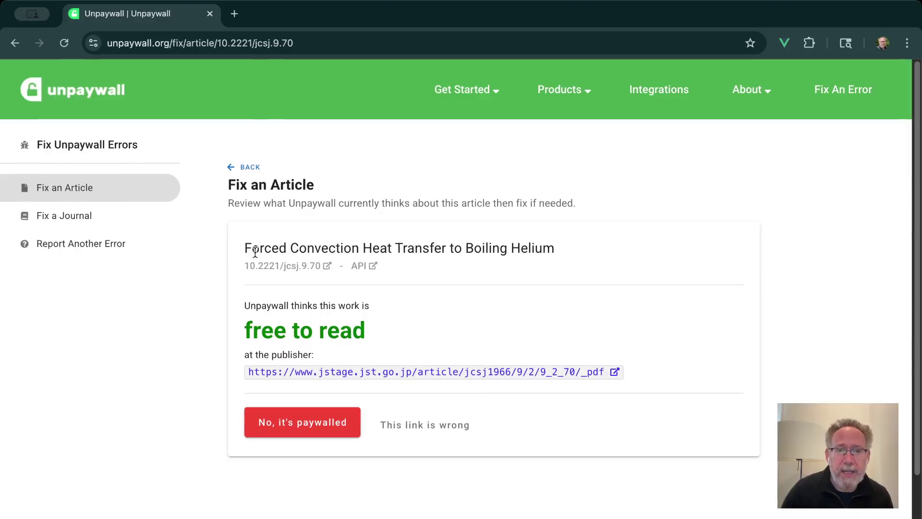
pyautogui.moveTo(244, 247); pyautogui.dragTo(531, 245)
pyautogui.click(564, 261)
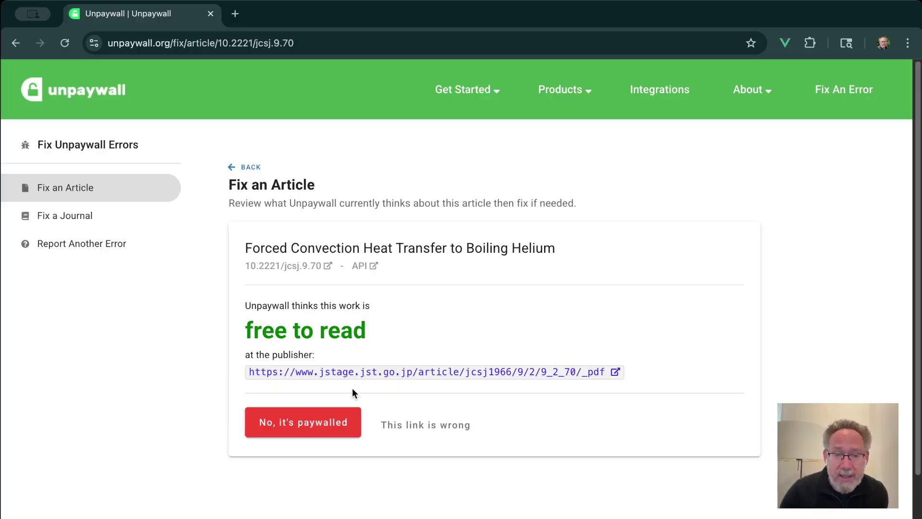
pyautogui.click(325, 422)
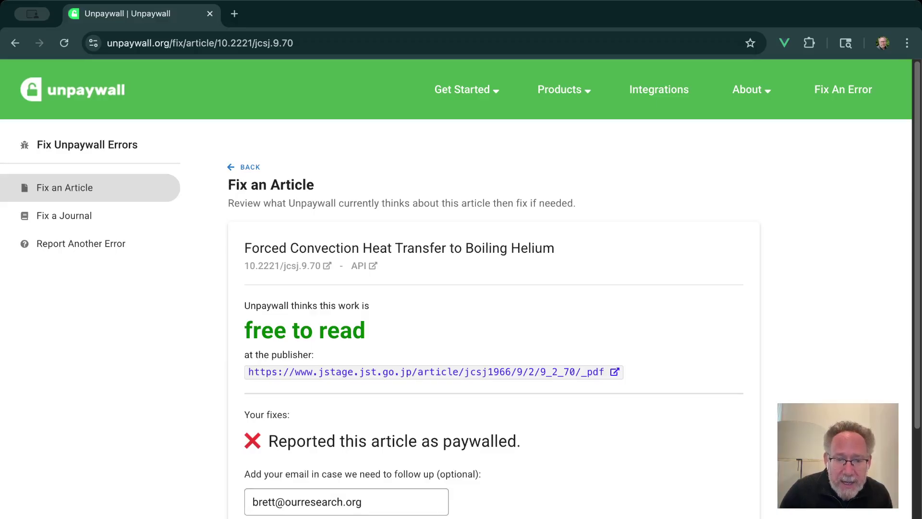
pyautogui.click(367, 440)
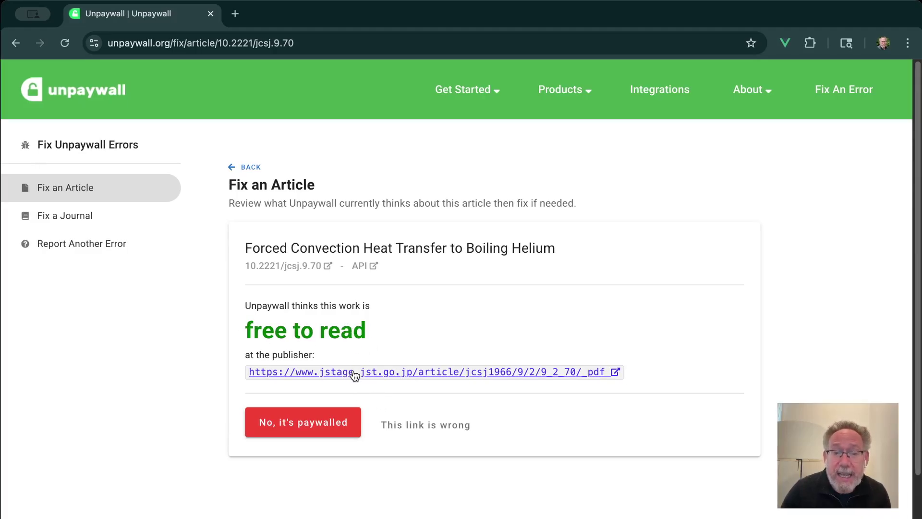
# Insert '222' into the article's open access URL, save it, and return to the blank form
pyautogui.click(429, 430)
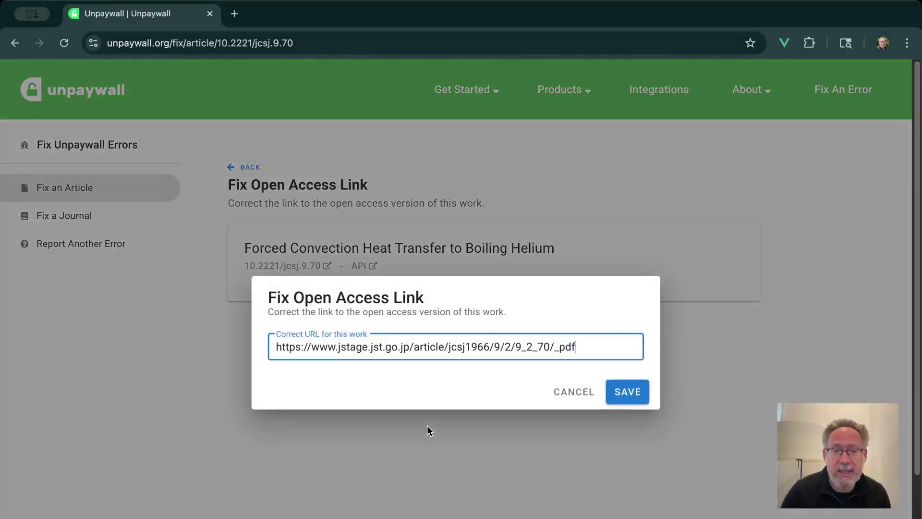
pyautogui.click(477, 355)
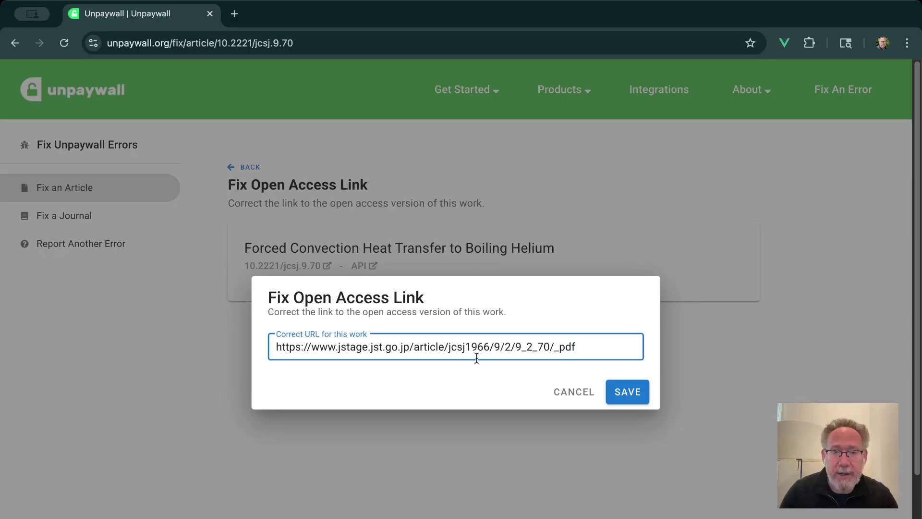
pyautogui.write('222')
pyautogui.click(630, 390)
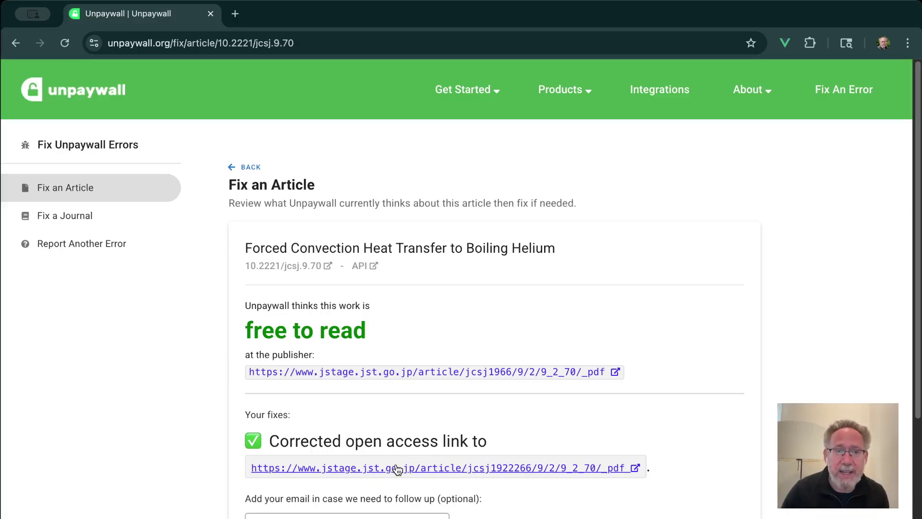
pyautogui.click(257, 166)
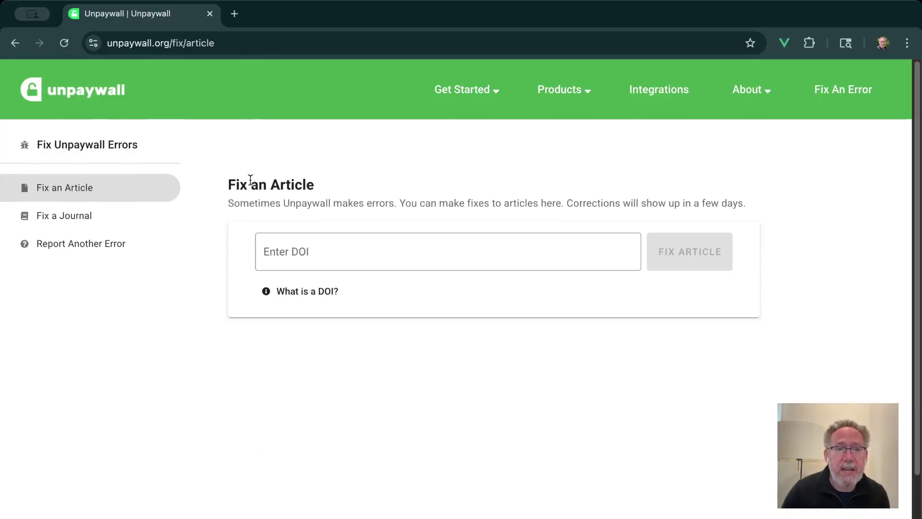
# Look up the journal with ISSN 1040-8401, Critical Reviews in Immunology
pyautogui.click(88, 221)
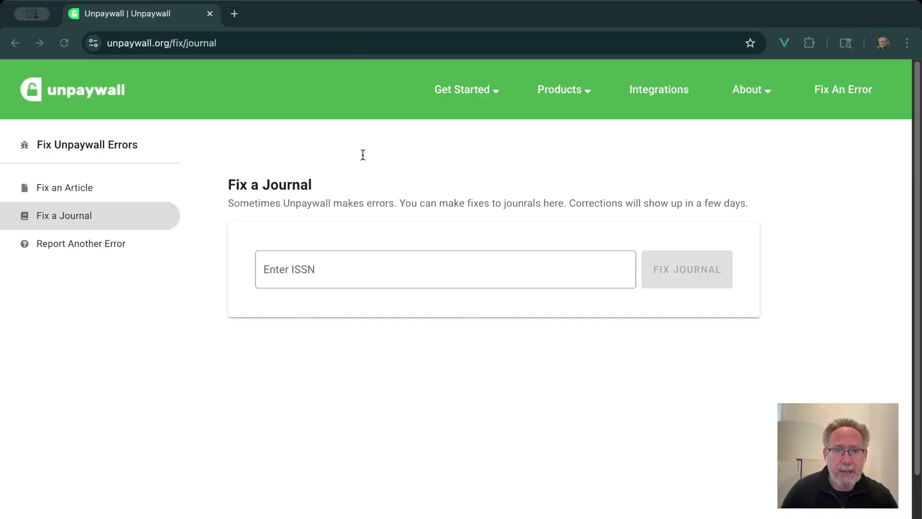
pyautogui.click(350, 262)
pyautogui.write('1040-8401')
pyautogui.click(668, 274)
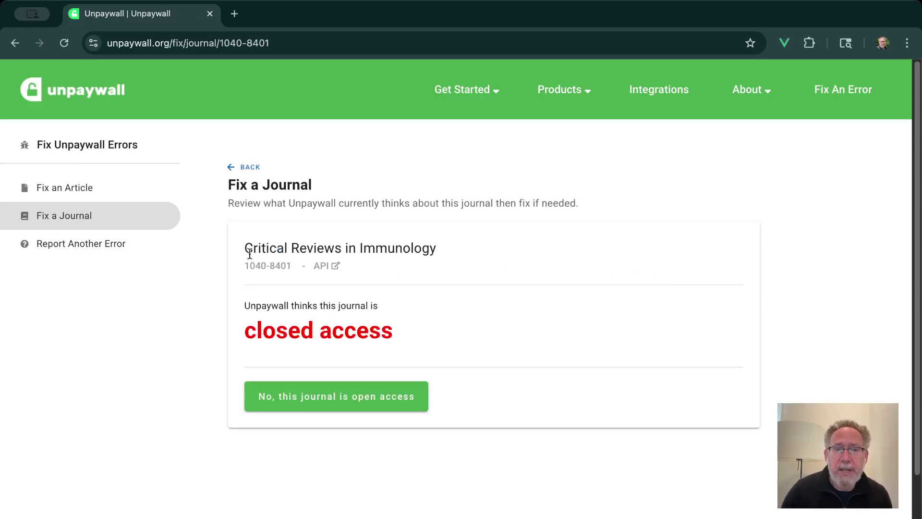
pyautogui.moveTo(246, 247); pyautogui.dragTo(439, 248)
pyautogui.click(412, 313)
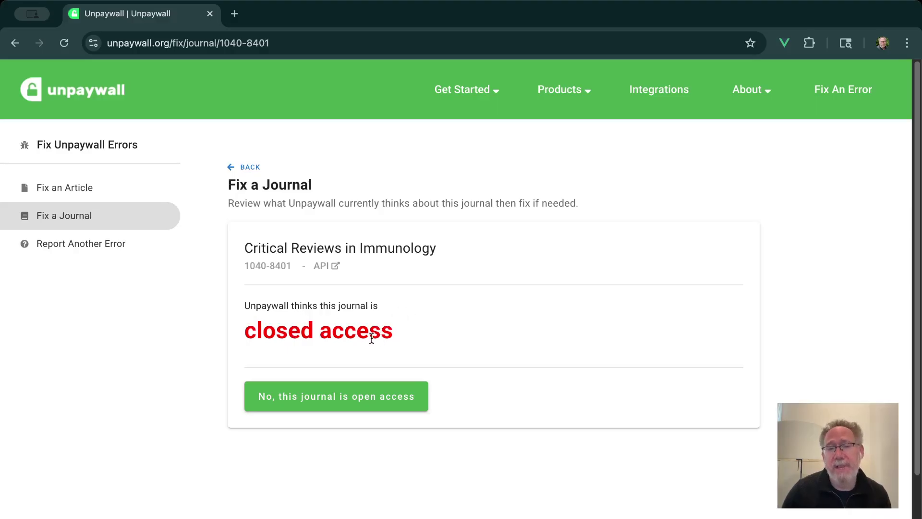
# Report the journal as open access since year 2020 and submit the fix
pyautogui.click(342, 403)
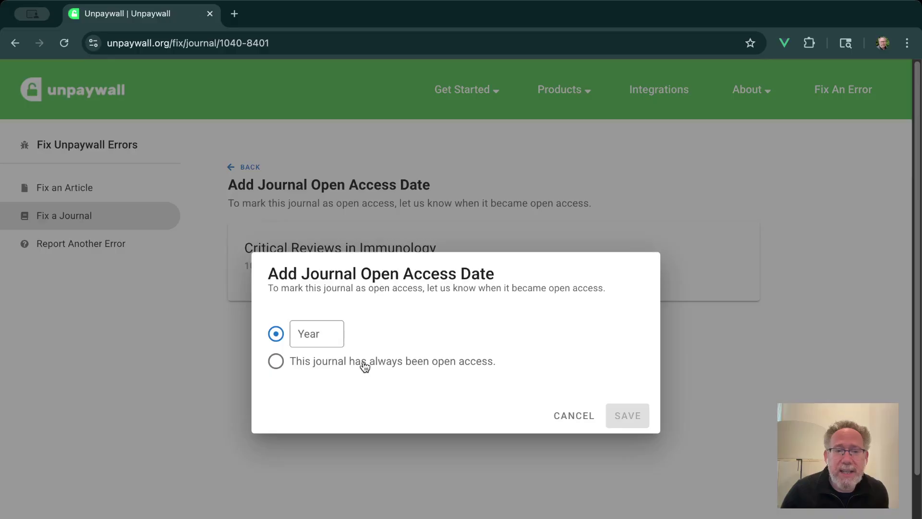
pyautogui.click(389, 364)
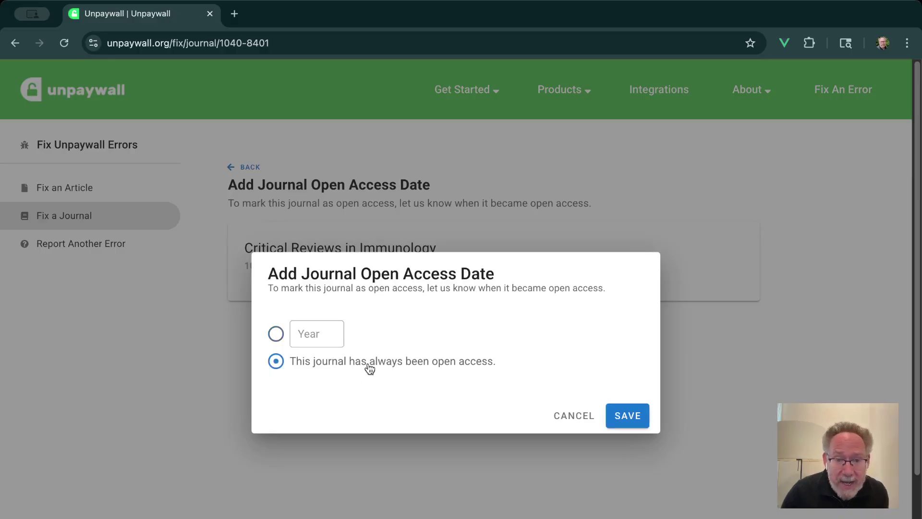
pyautogui.click(276, 333)
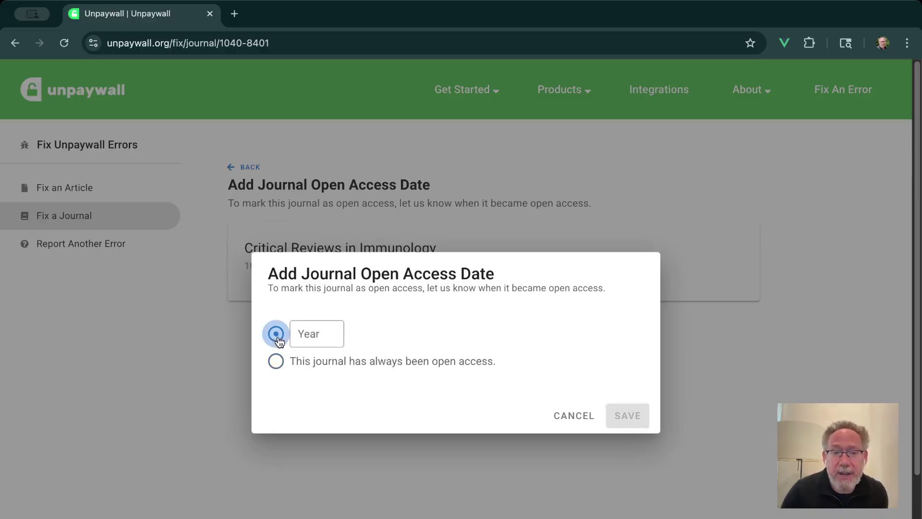
pyautogui.click(313, 337)
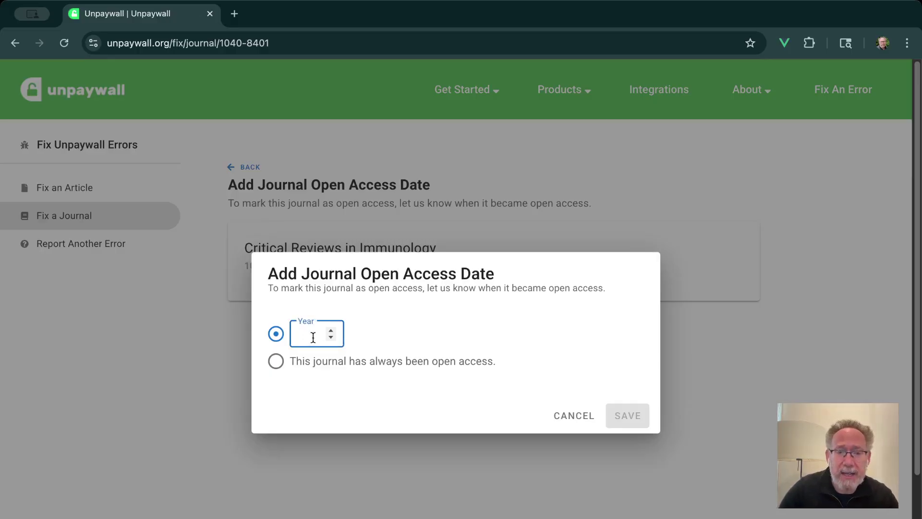
pyautogui.write('2020')
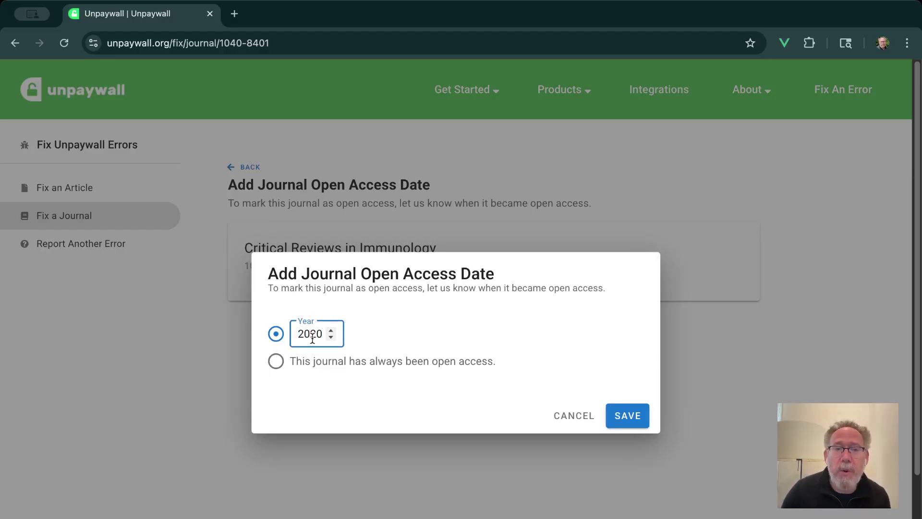
pyautogui.click(621, 421)
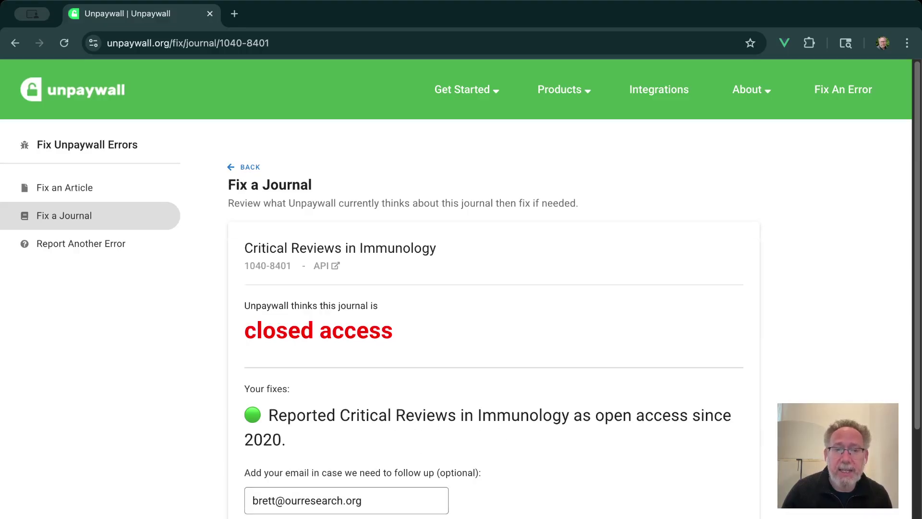
pyautogui.press('Return')
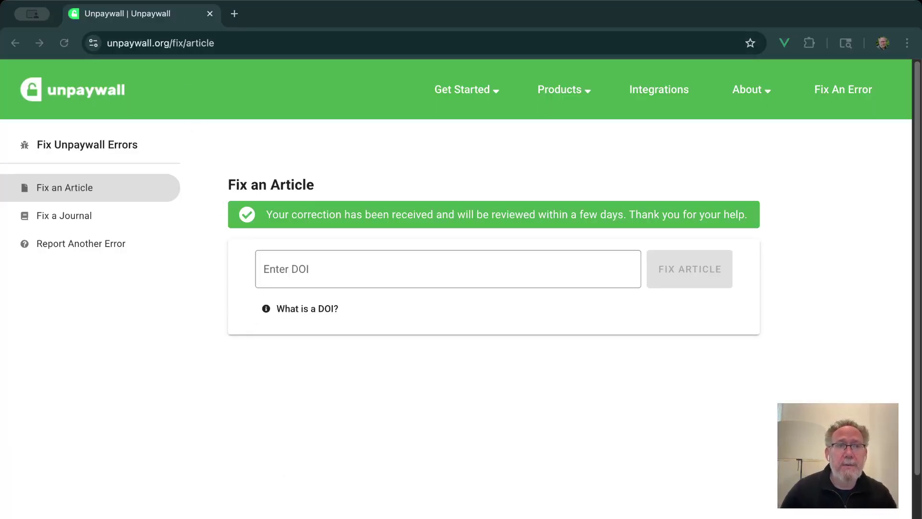
# Look up ISSN 2693-8499, report Cardiology Discovery as closed access, and submit
pyautogui.click(366, 261)
pyautogui.write('2693-8499')
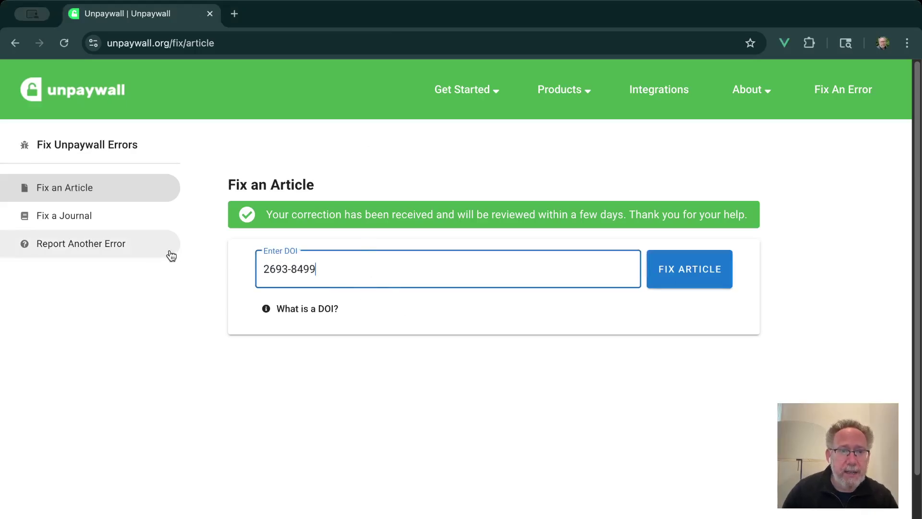
pyautogui.click(101, 223)
pyautogui.click(292, 267)
pyautogui.write('2693-8499')
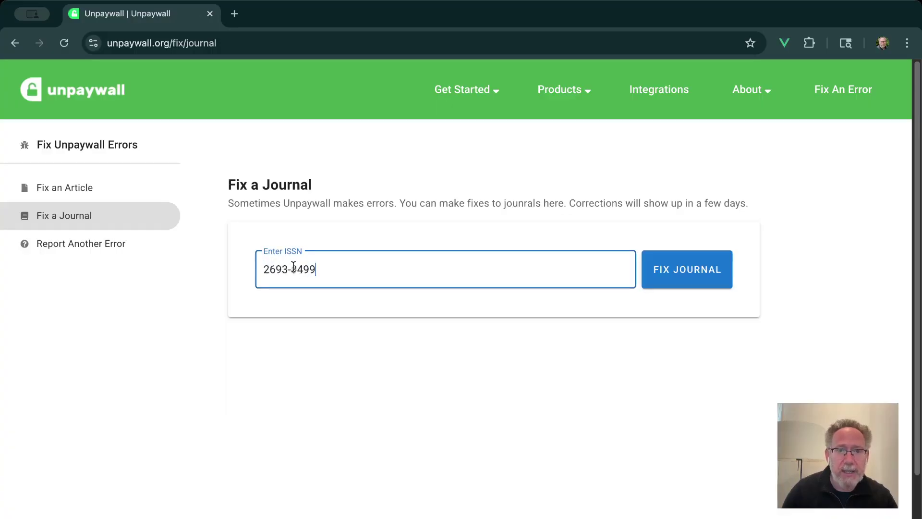
pyautogui.click(687, 277)
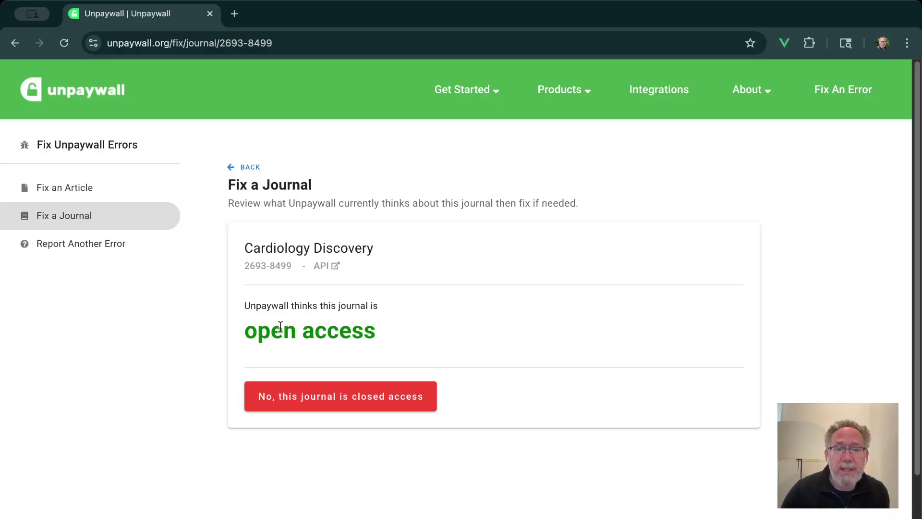
pyautogui.click(349, 390)
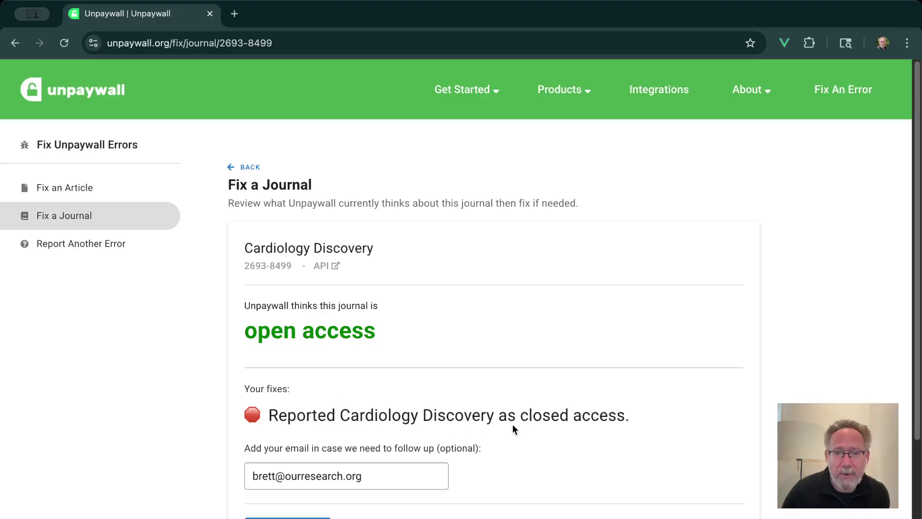
pyautogui.click(319, 464)
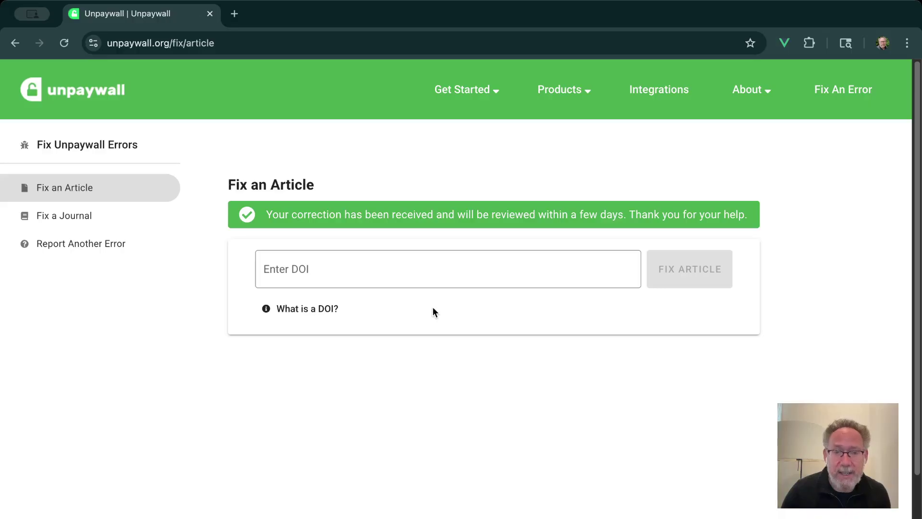
# Go to the Report Another Error page from the sidebar
pyautogui.click(92, 251)
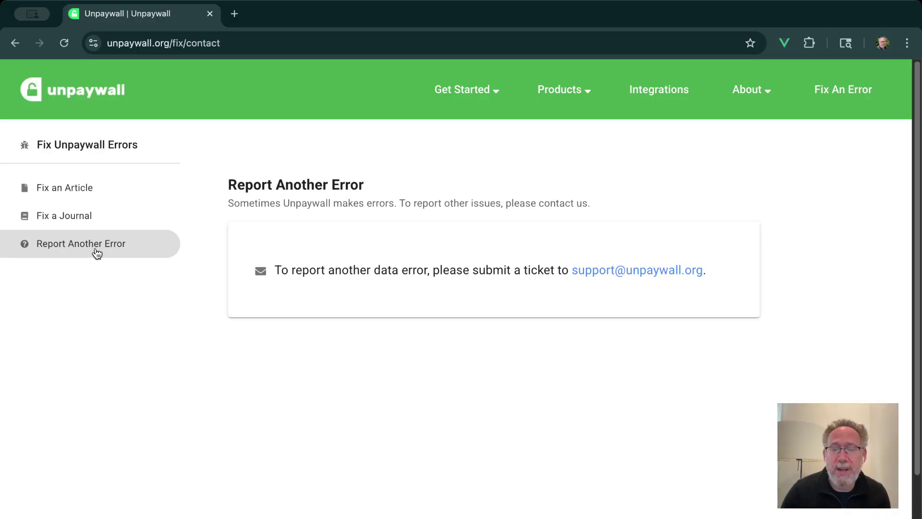